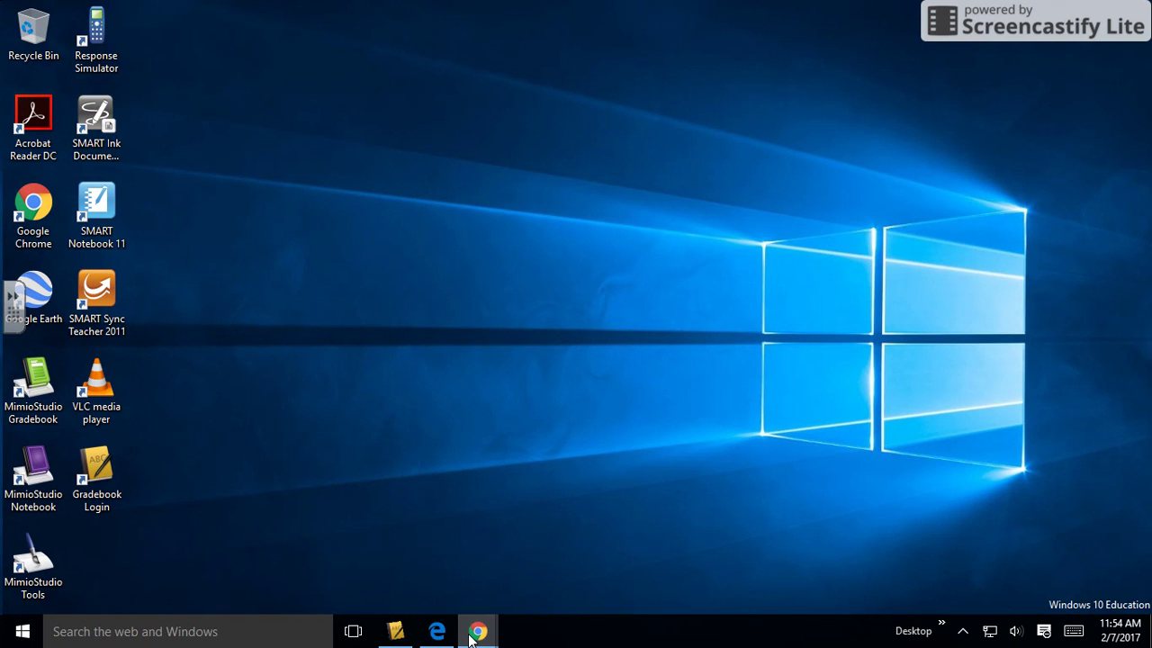
# - In the new-tab Chrome window, search Google for 'screencast o matic'
pyautogui.moveTo(478, 631)
pyautogui.click(471, 583)
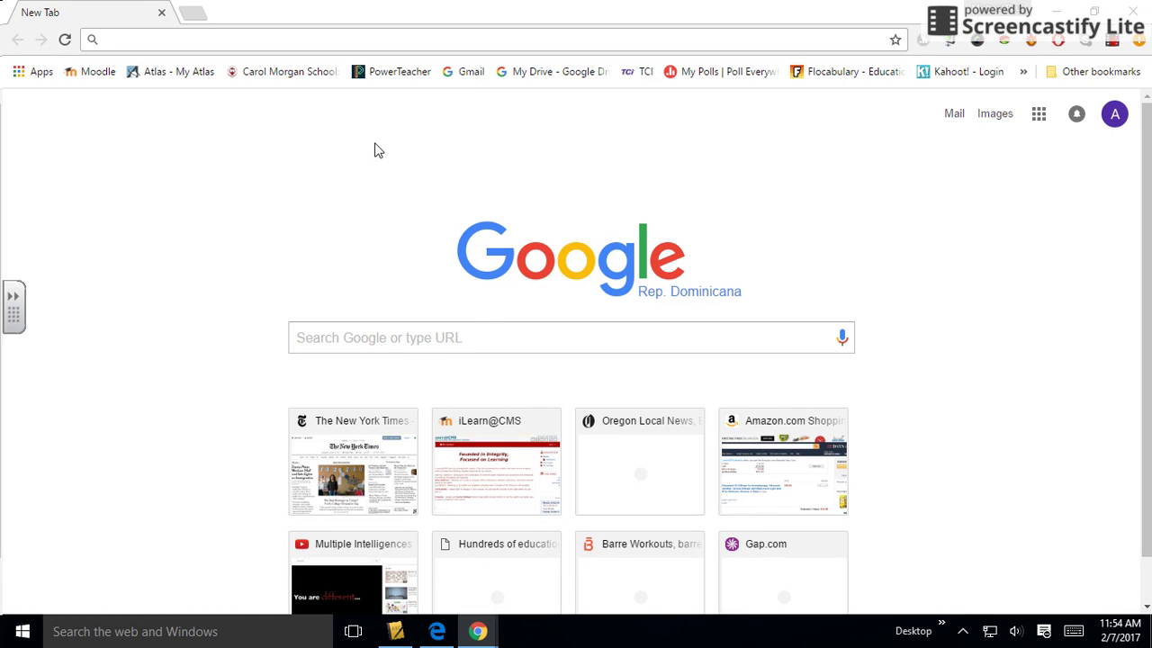
pyautogui.click(329, 339)
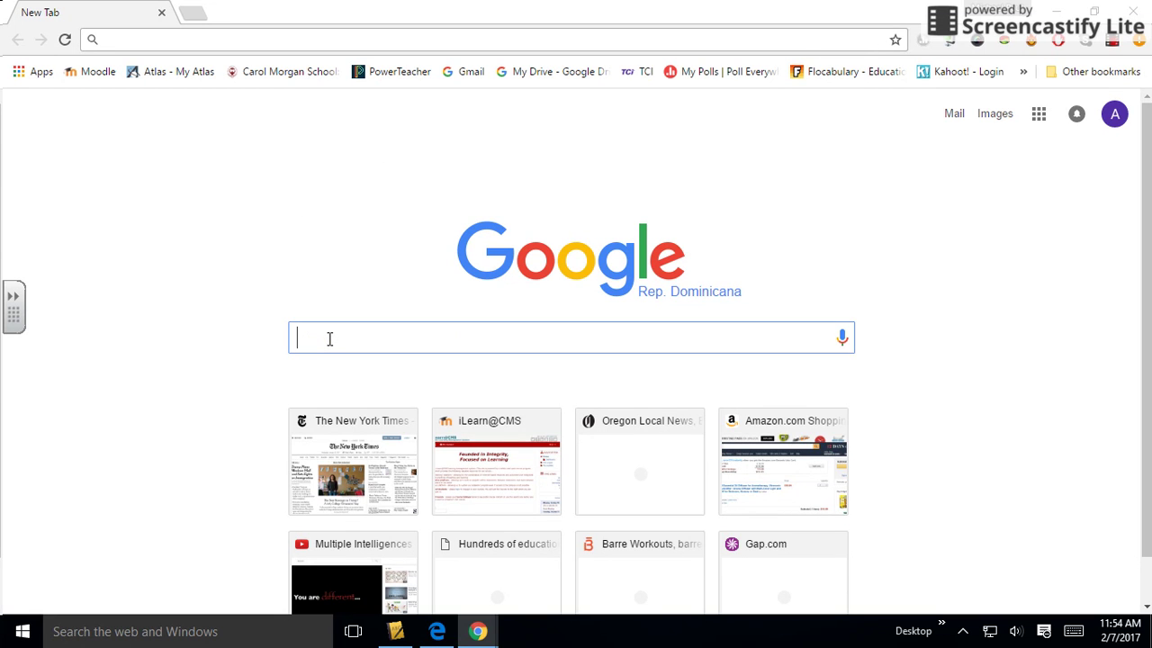
pyautogui.write('screen')
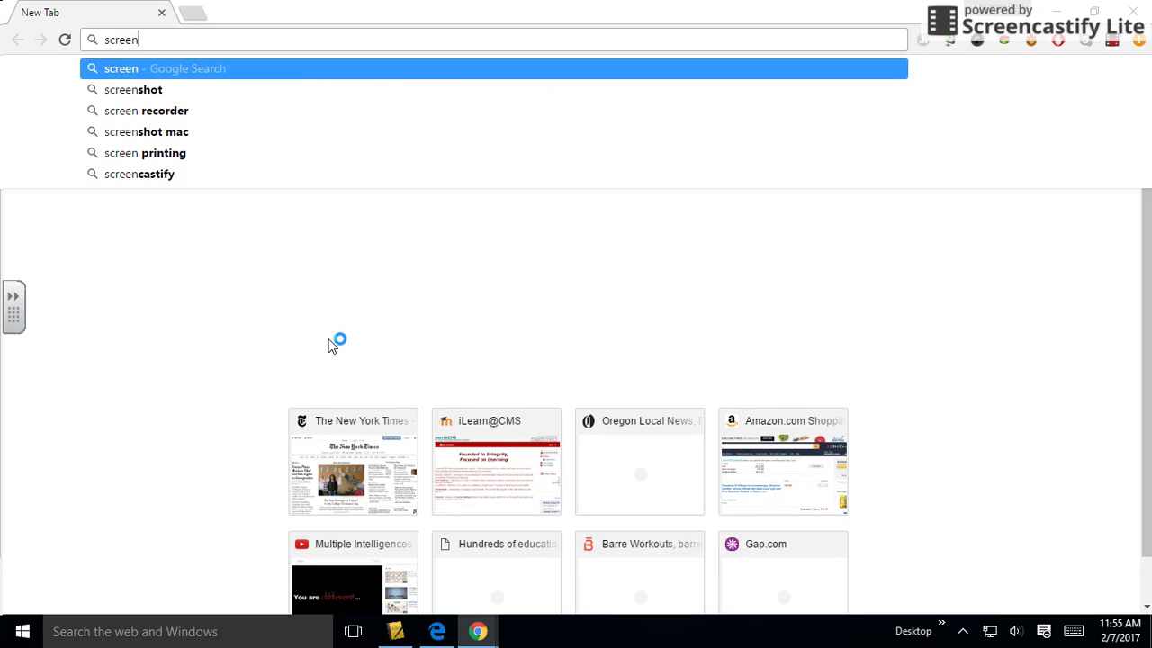
pyautogui.write('cast o')
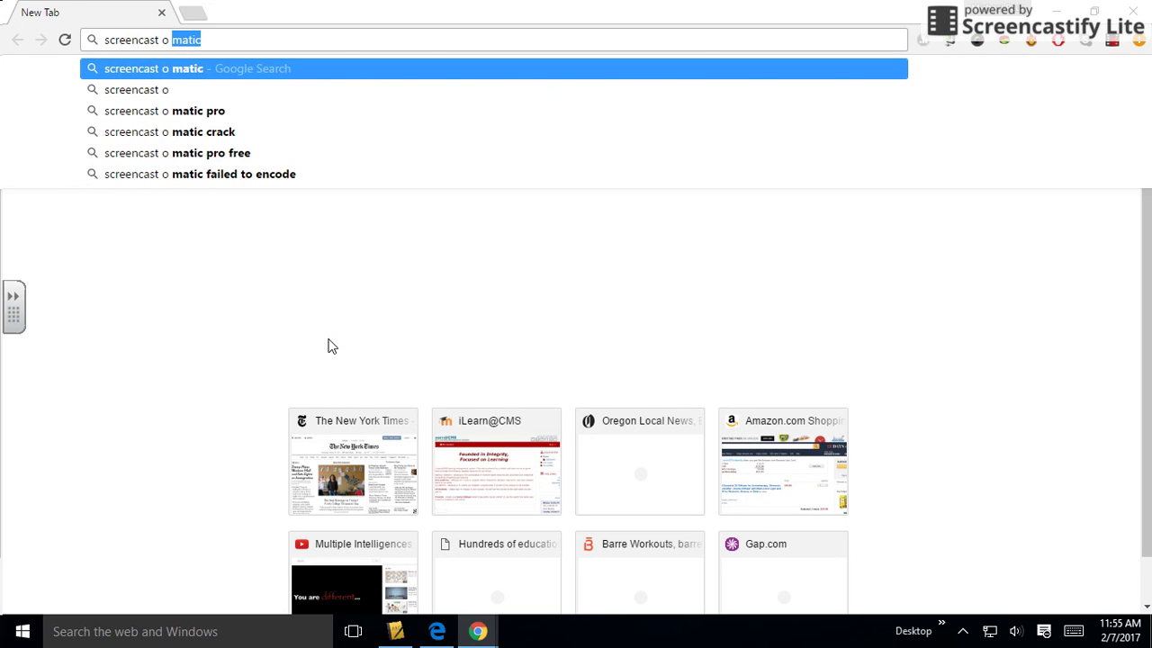
pyautogui.press('Return')
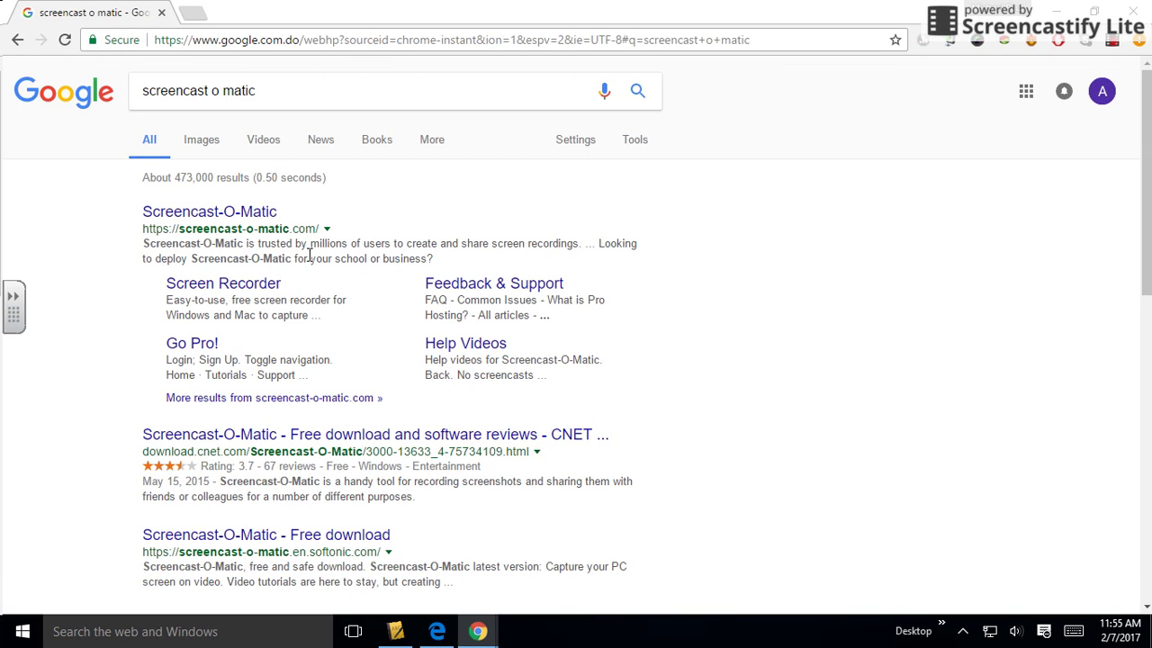
# - Go from the official Screencast-O-Matic result to its Screen Recorder page's installation FAQ
pyautogui.click(243, 216)
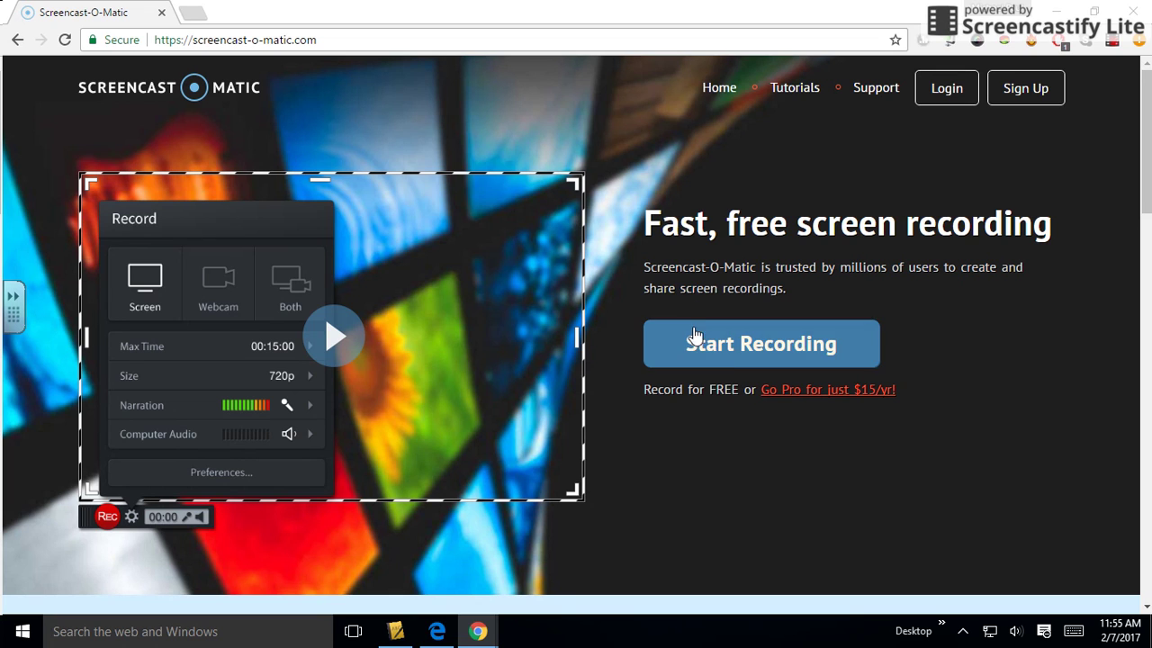
pyautogui.click(746, 340)
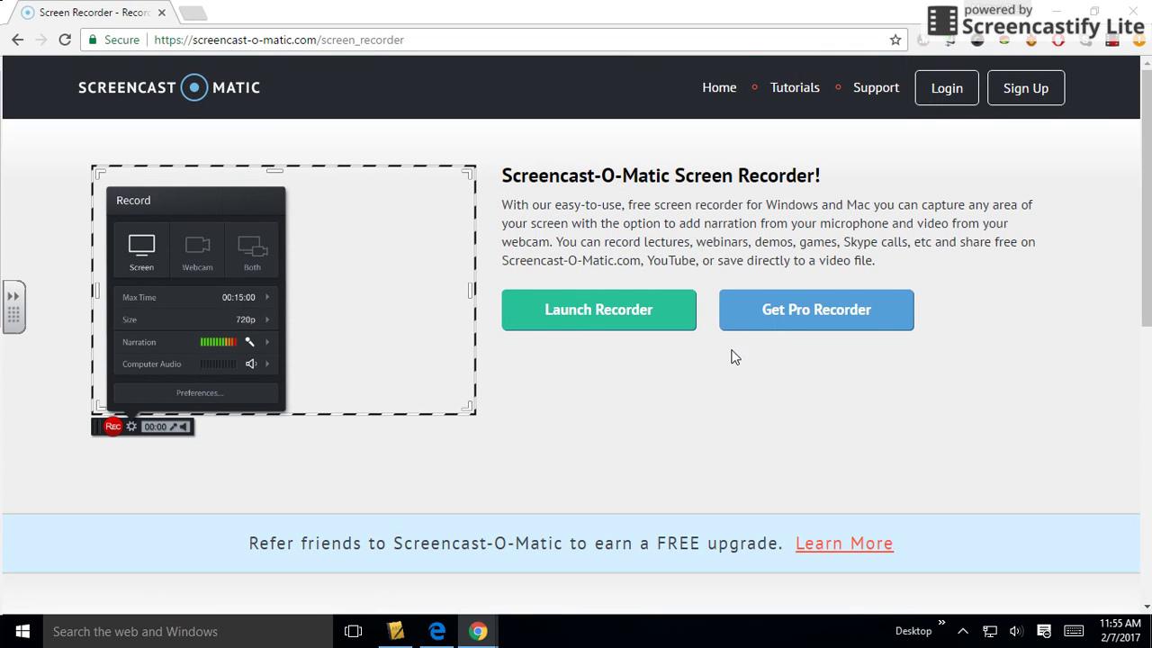
pyautogui.scroll(-2, 674, 365)
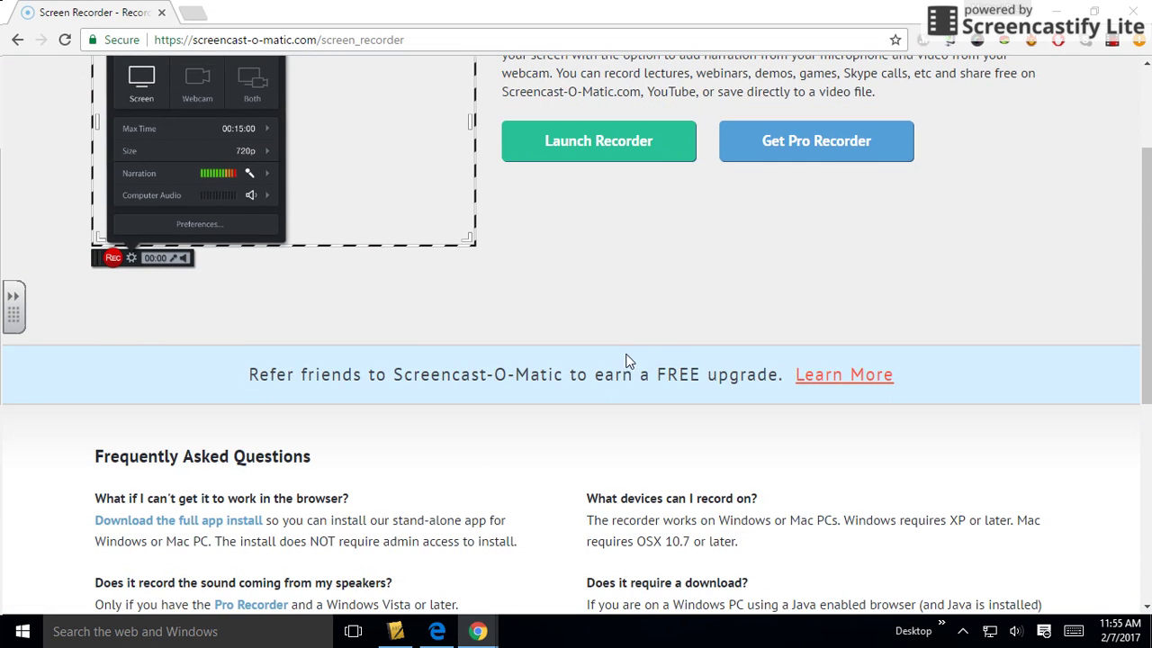
pyautogui.scroll(2, 619, 348)
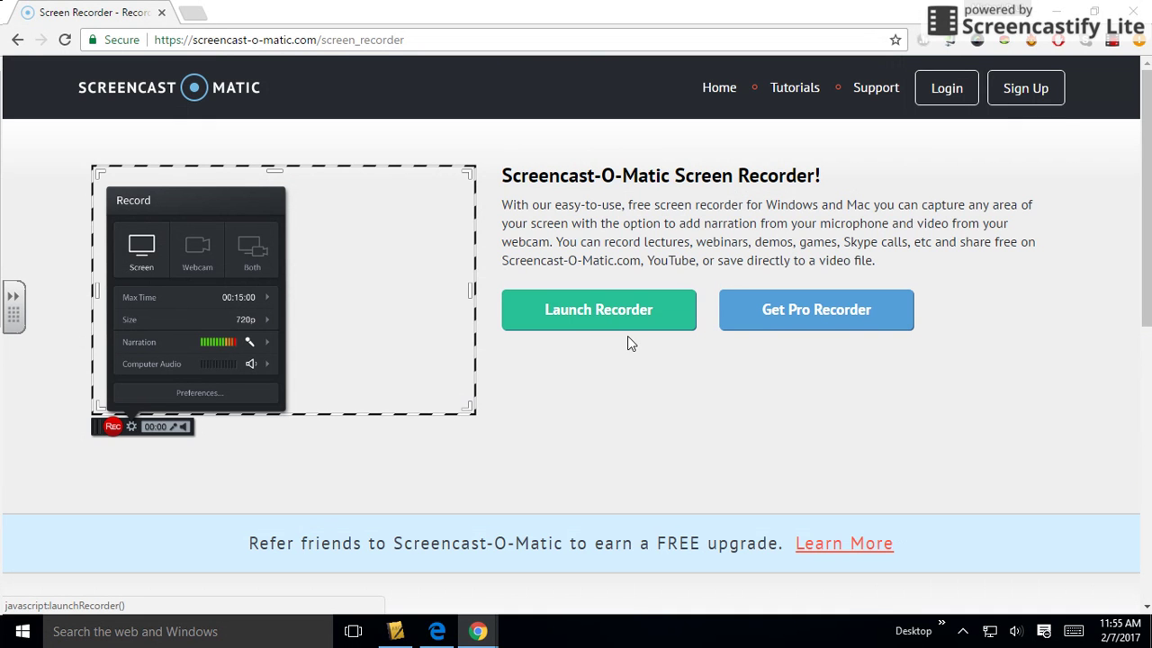
pyautogui.scroll(-2, 216, 373)
pyautogui.scroll(-1, 215, 378)
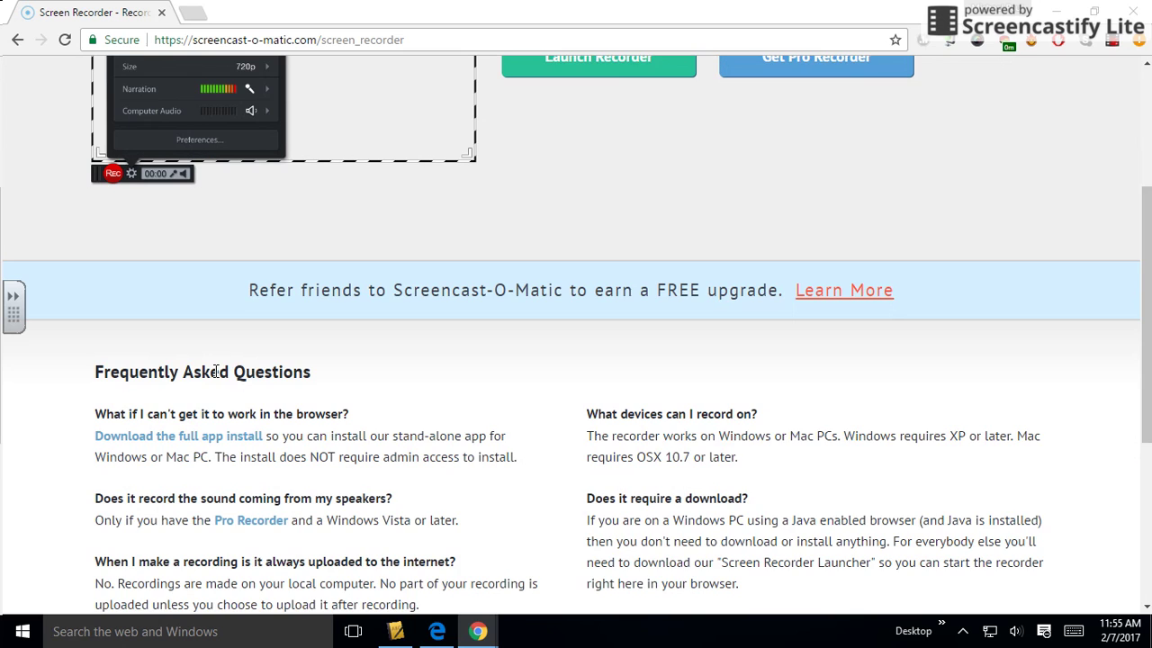
pyautogui.scroll(-1, 216, 372)
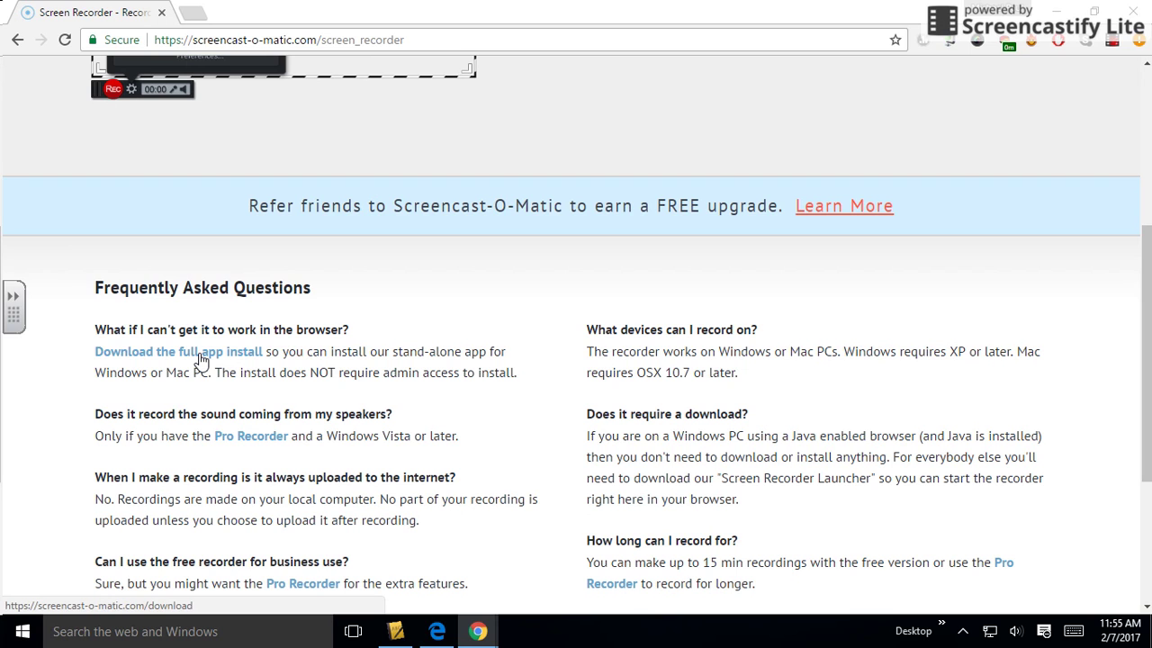
# - Download the full Screencast-O-Matic app installer and run the downloaded .exe
pyautogui.click(202, 360)
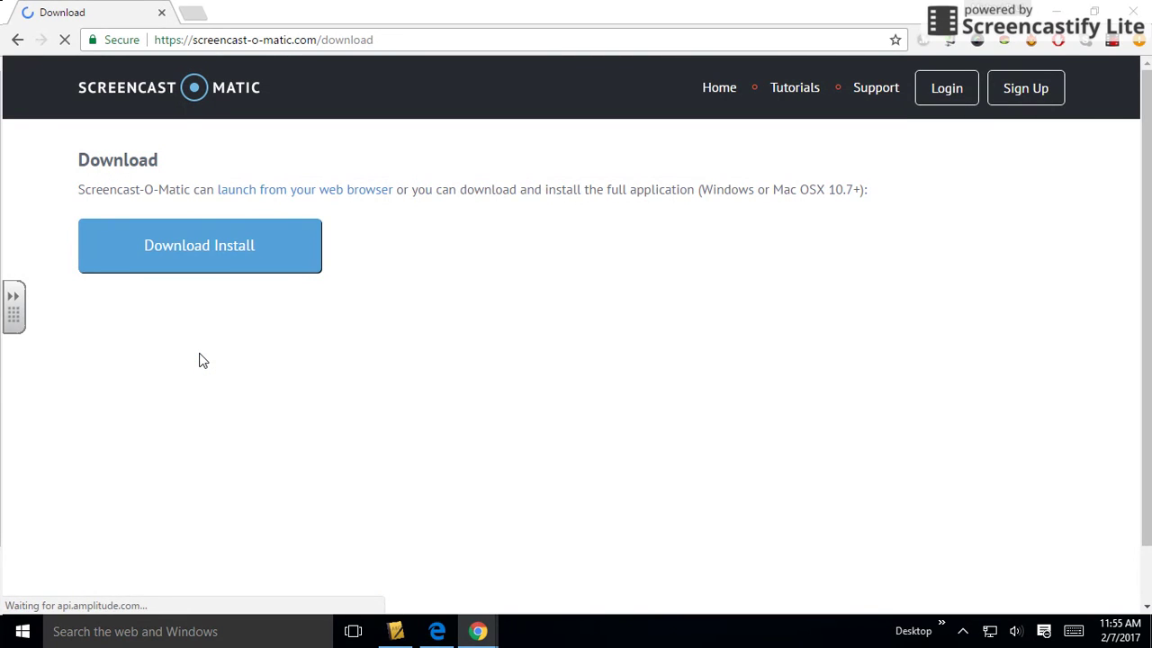
pyautogui.click(212, 261)
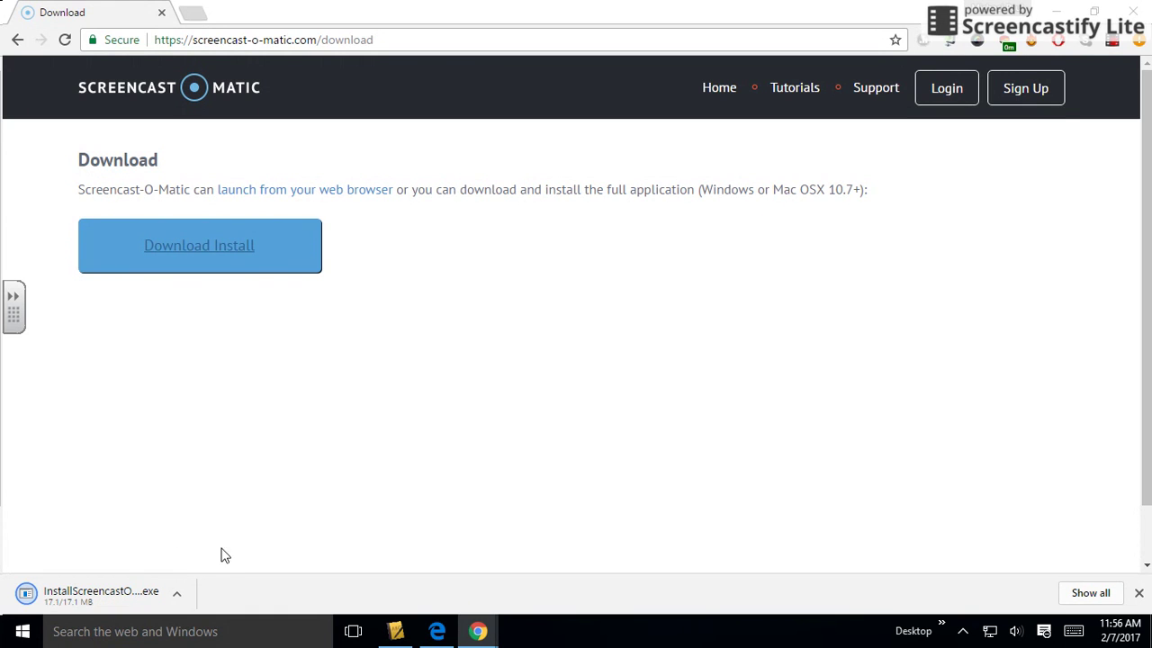
pyautogui.click(117, 592)
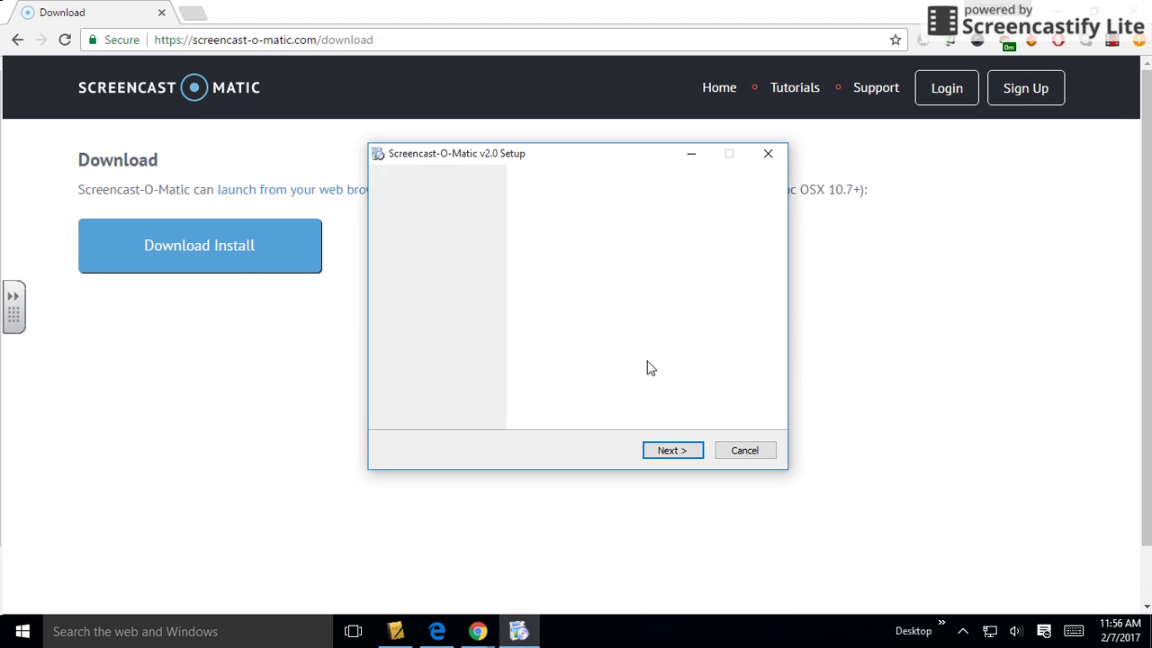
# - Install Screencast-O-Matic v2.0 for anyone using this computer, with launch-after-setup turned off
pyautogui.click(666, 452)
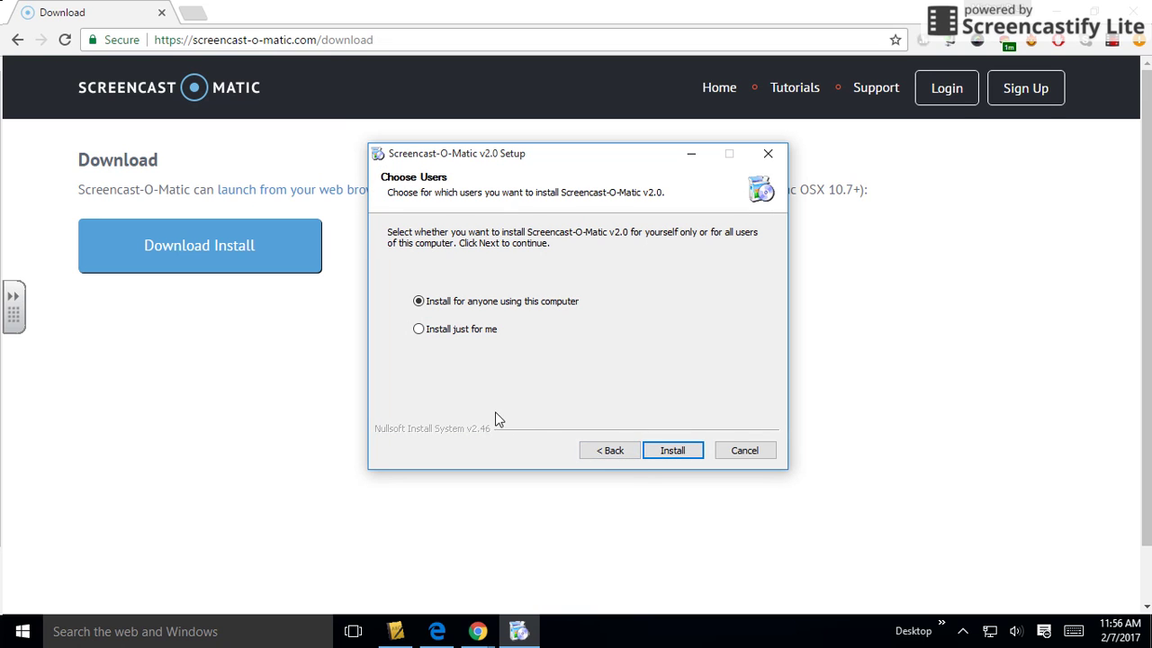
pyautogui.click(658, 450)
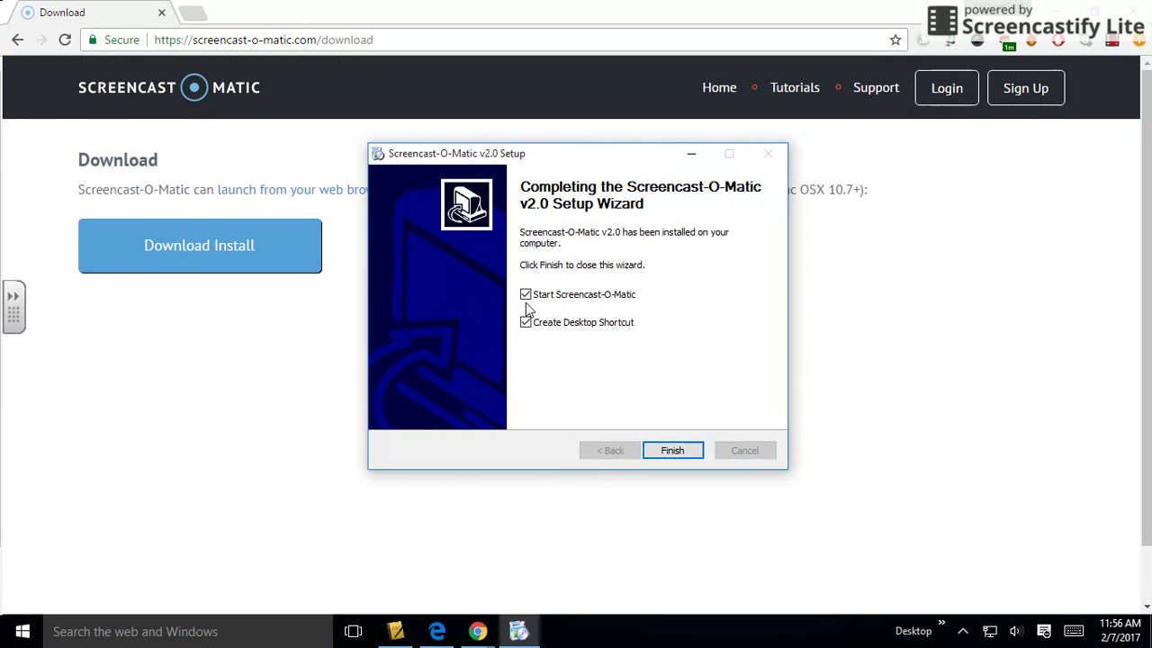
pyautogui.click(525, 295)
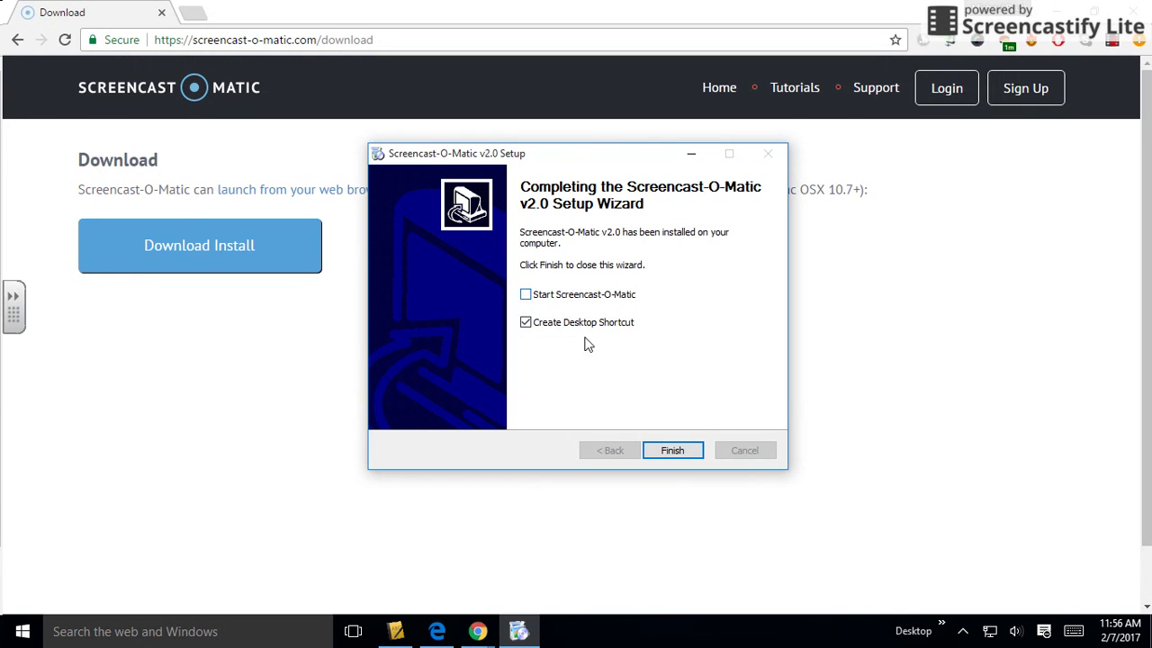
pyautogui.click(672, 450)
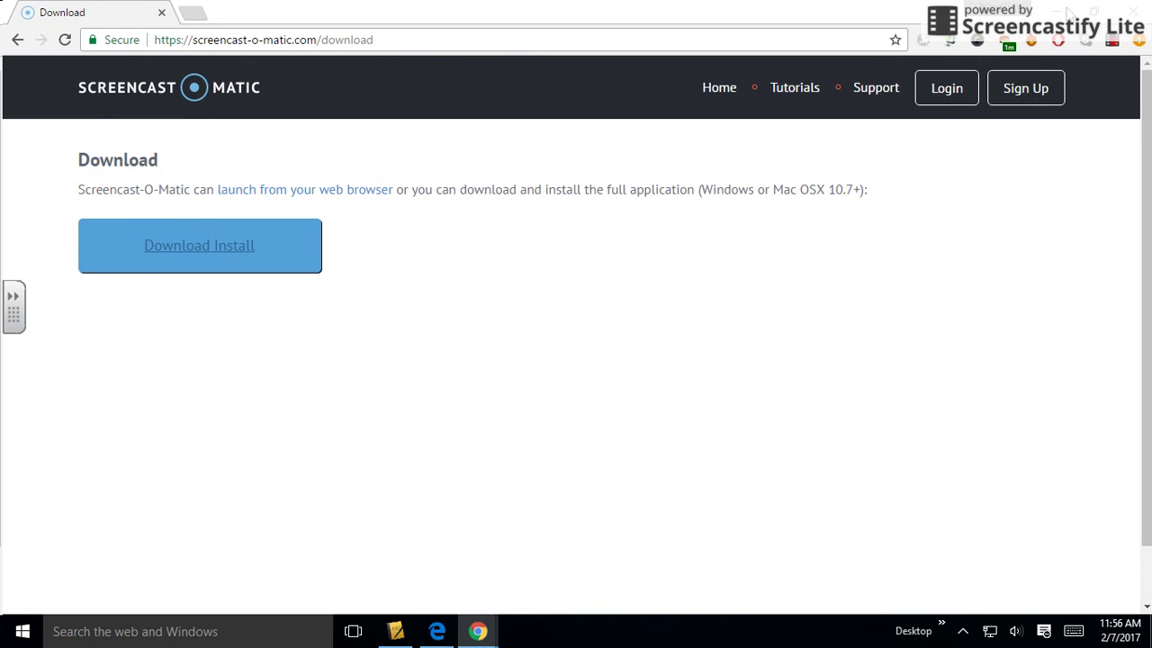
# - Launch Screencast-O-Matic from its desktop shortcut, let it update, then close the launcher
pyautogui.press('super+d')
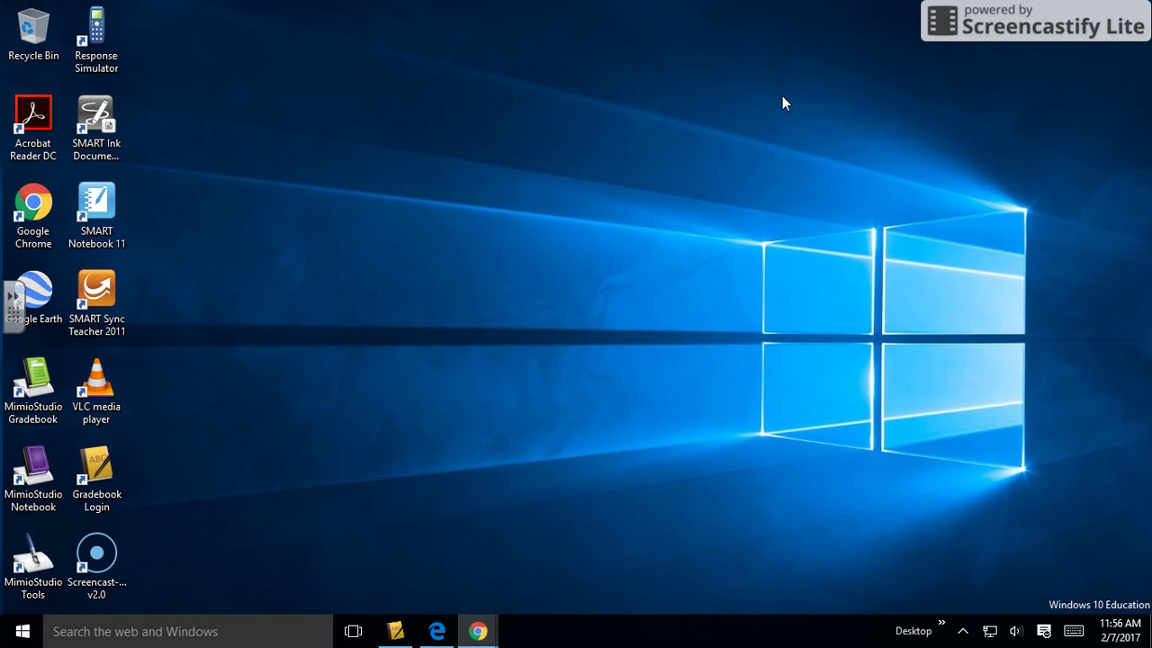
pyautogui.click(105, 550)
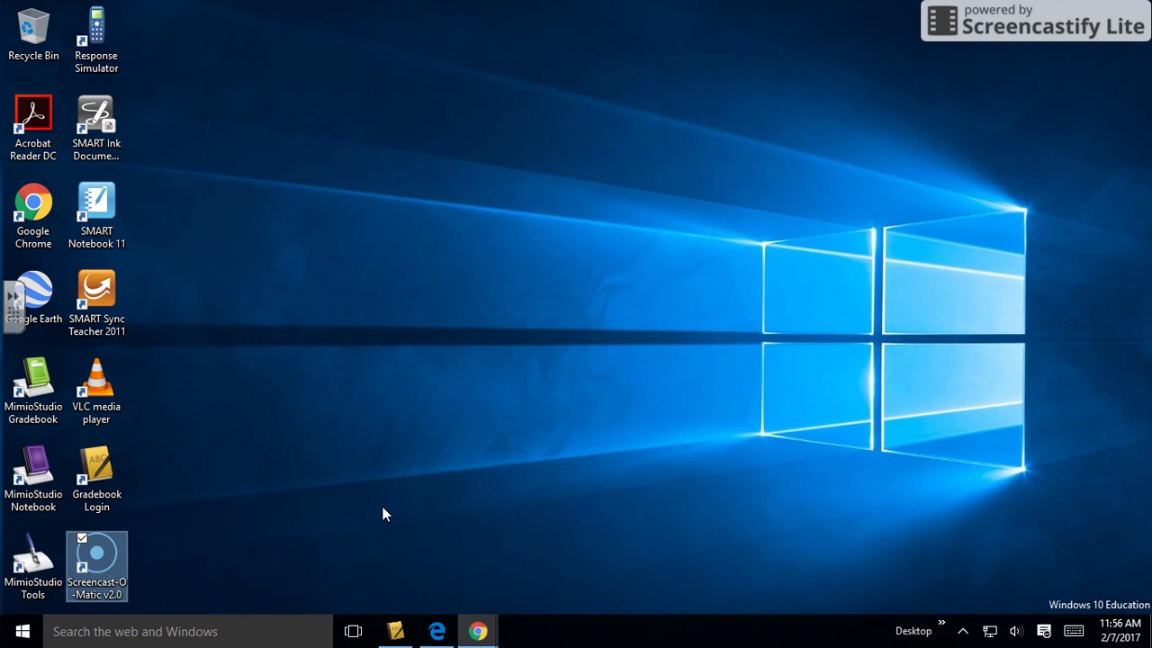
pyautogui.press('Return')
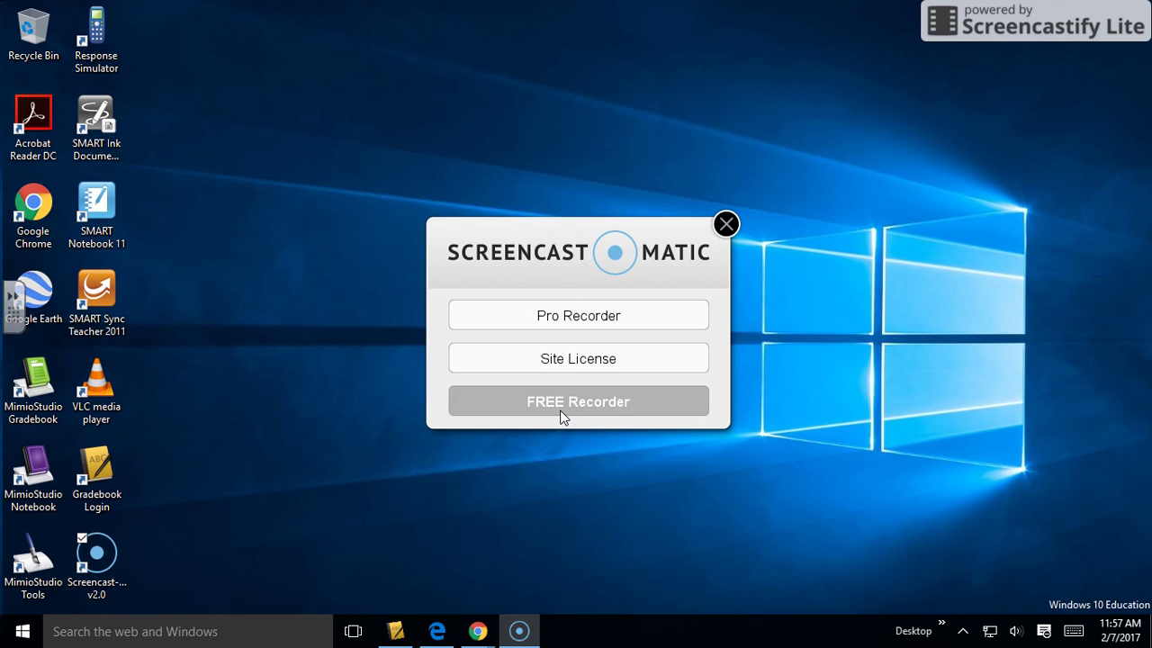
pyautogui.click(726, 224)
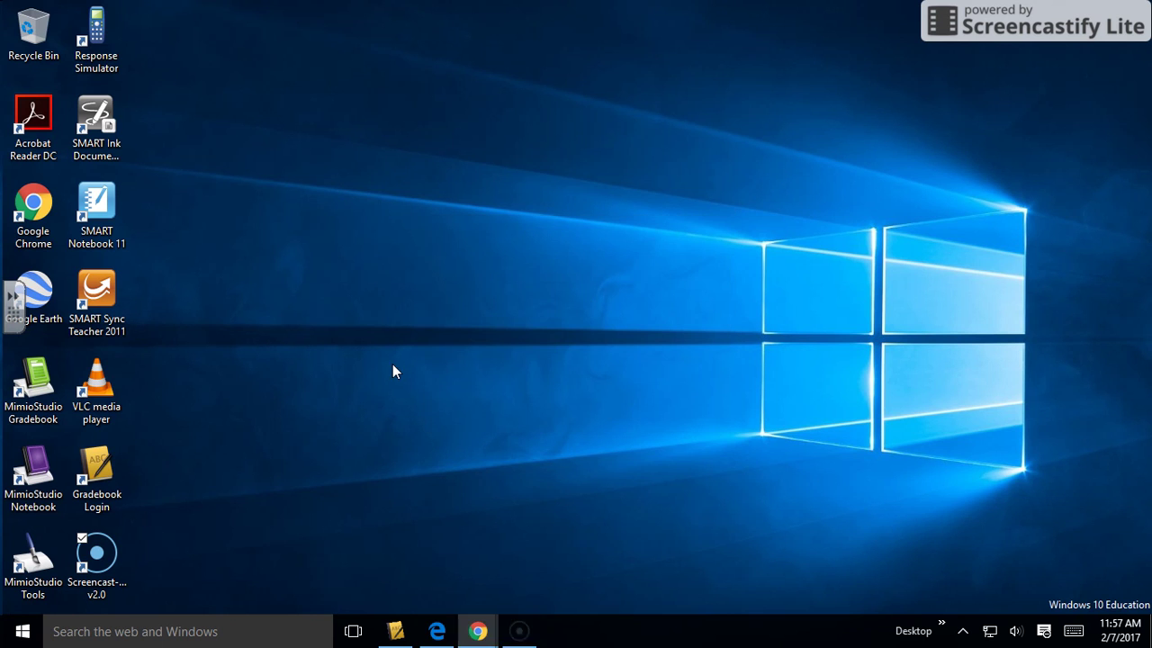
# - Pin Screencast-O-Matic to the taskbar from its desktop shortcut's context menu
pyautogui.doubleClick(107, 558)
pyautogui.rightClick(107, 558)
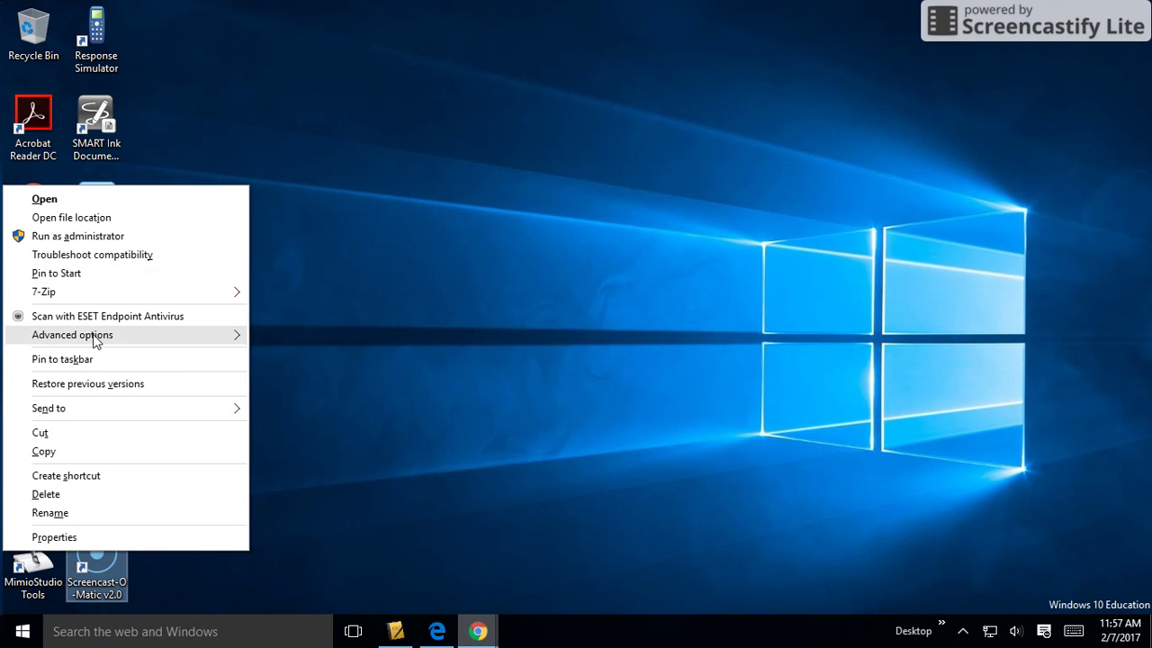
pyautogui.click(94, 359)
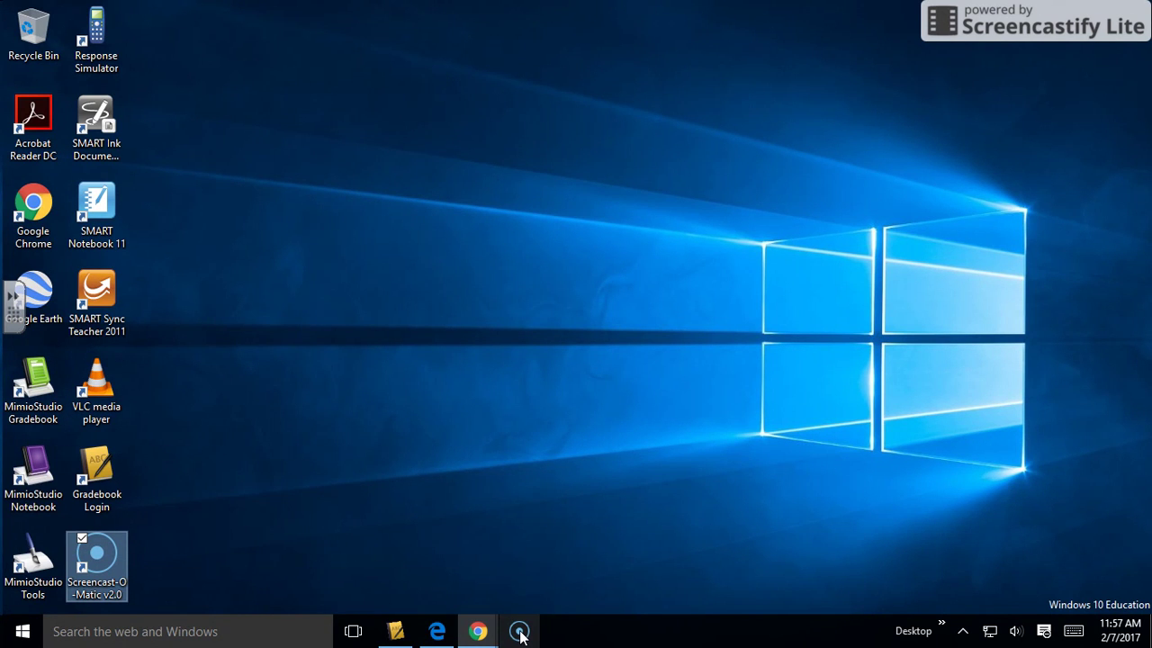
pyautogui.click(370, 356)
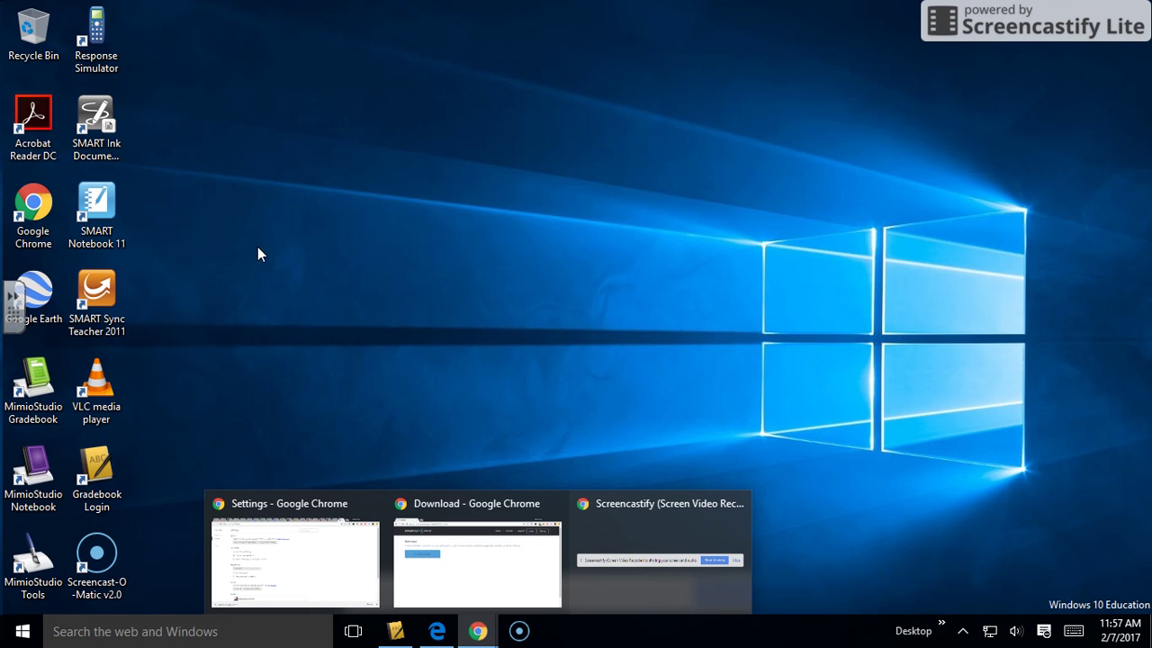
# - Unpin Screencast-O-Matic from the taskbar, then pin it again from the desktop shortcut
pyautogui.rightClick(516, 634)
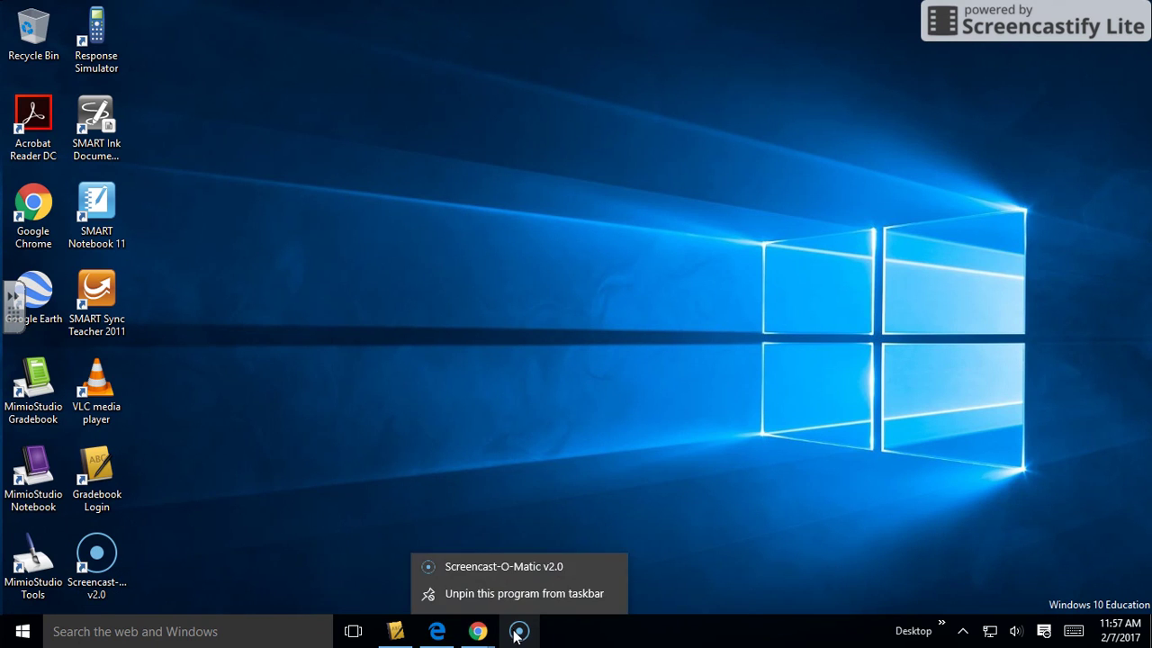
pyautogui.click(501, 601)
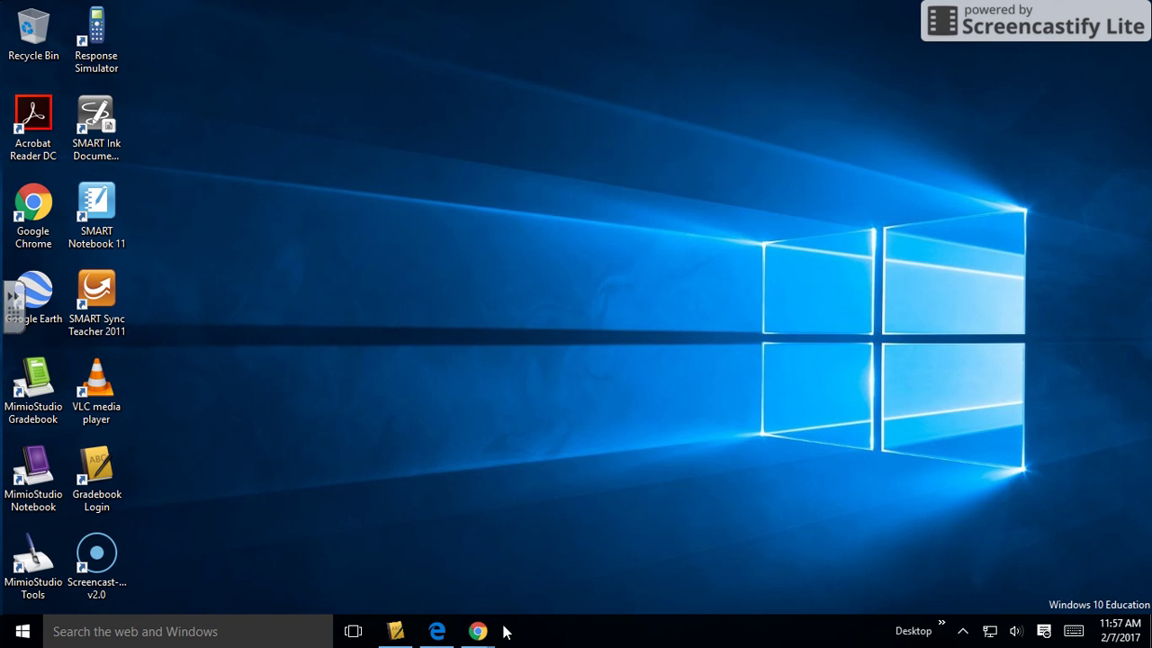
pyautogui.rightClick(95, 559)
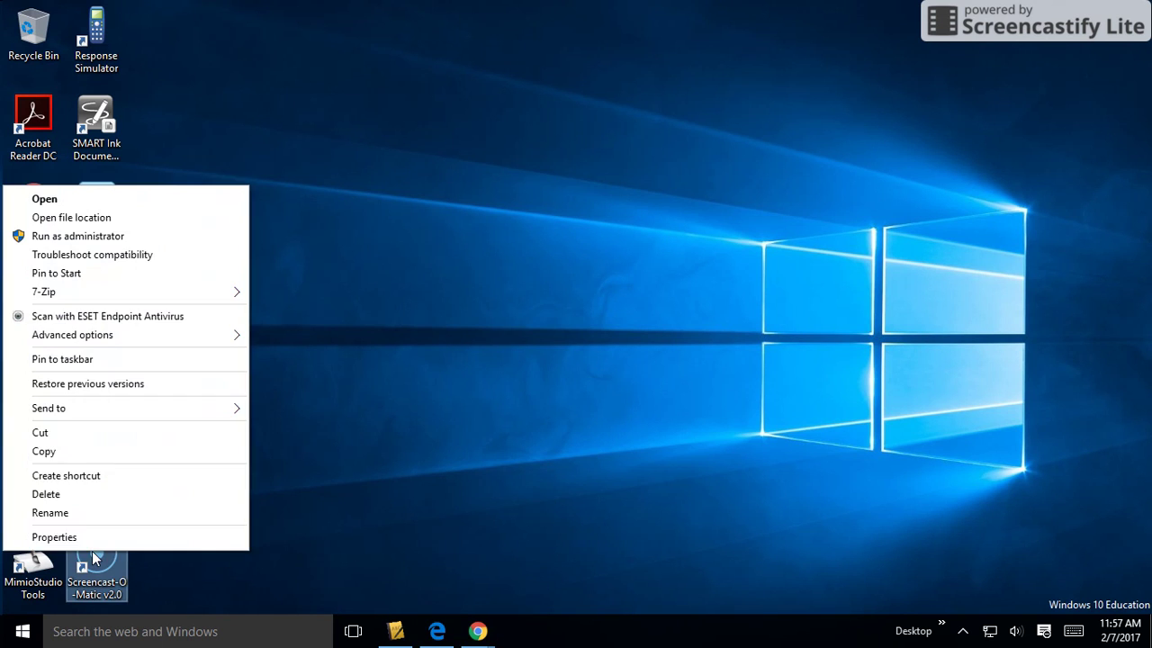
pyautogui.click(100, 361)
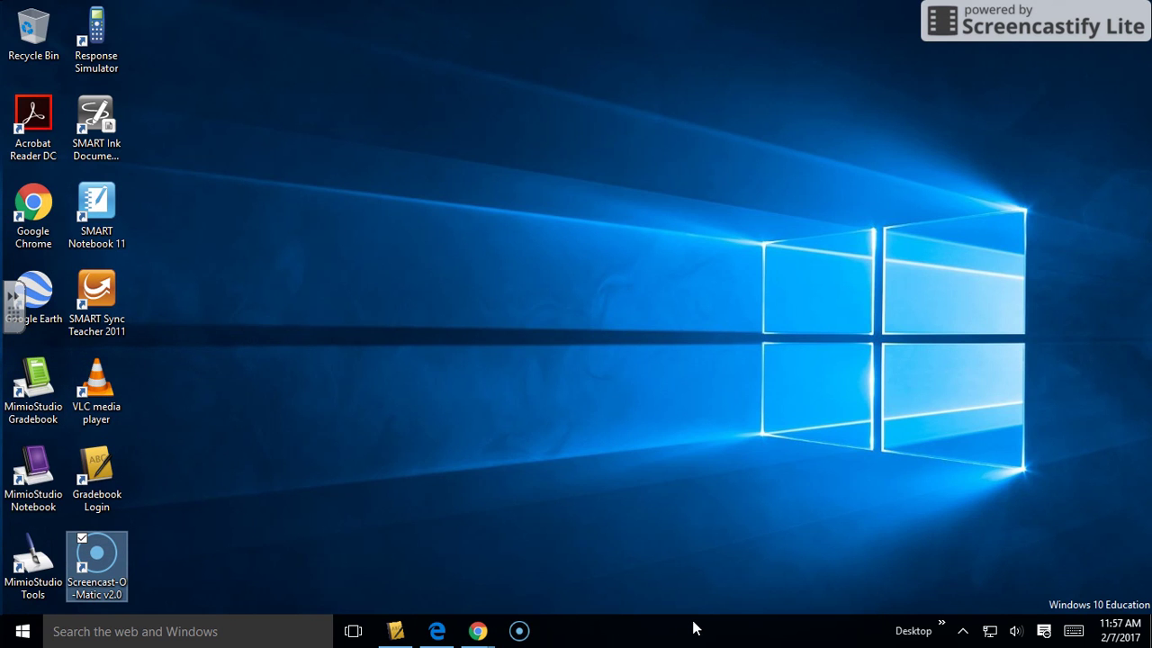